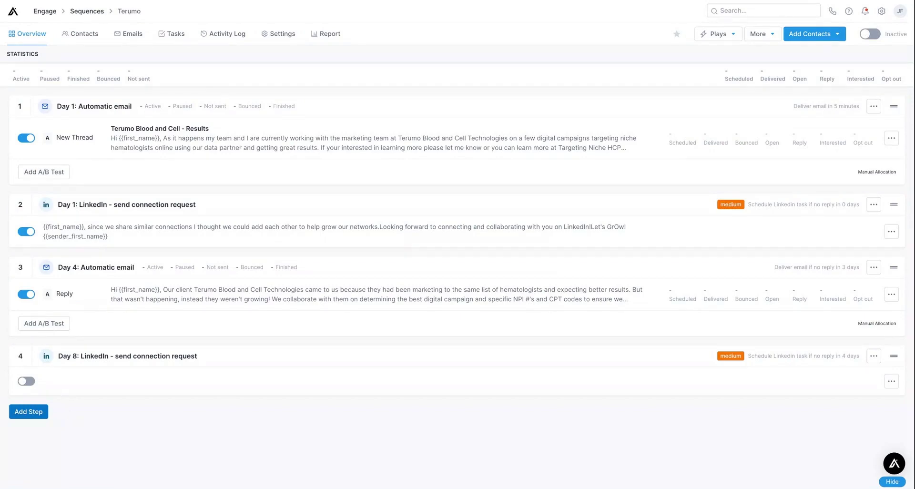
Start a new step after Day 8 as a 'LinkedIn: Send a connection request' type with 3-day wait.
click(34, 417)
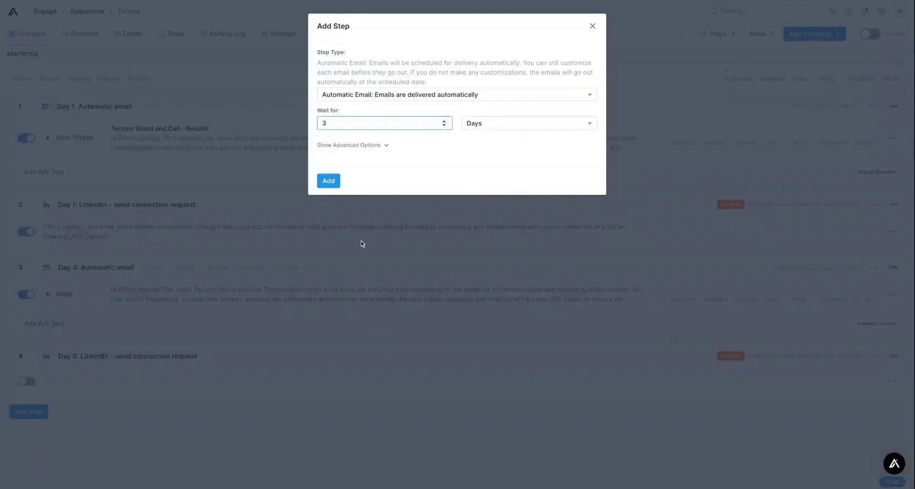
click(388, 99)
scroll(396, 147, down, 3)
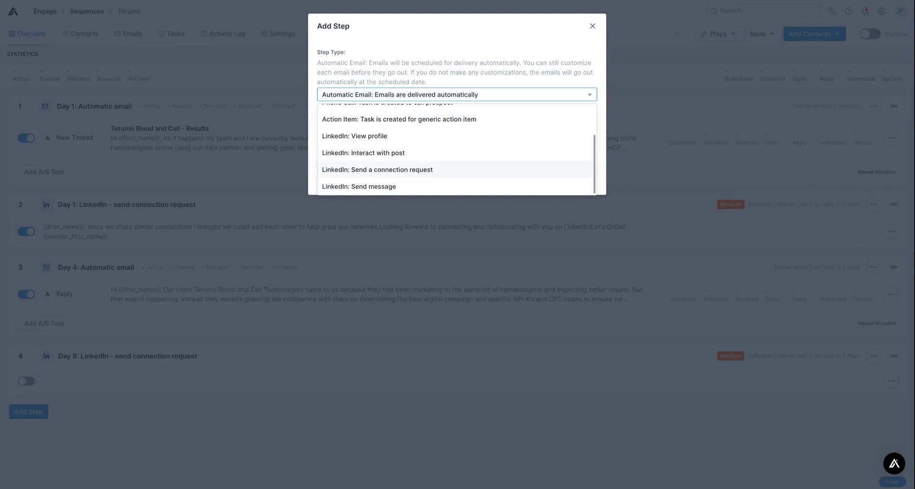
click(377, 169)
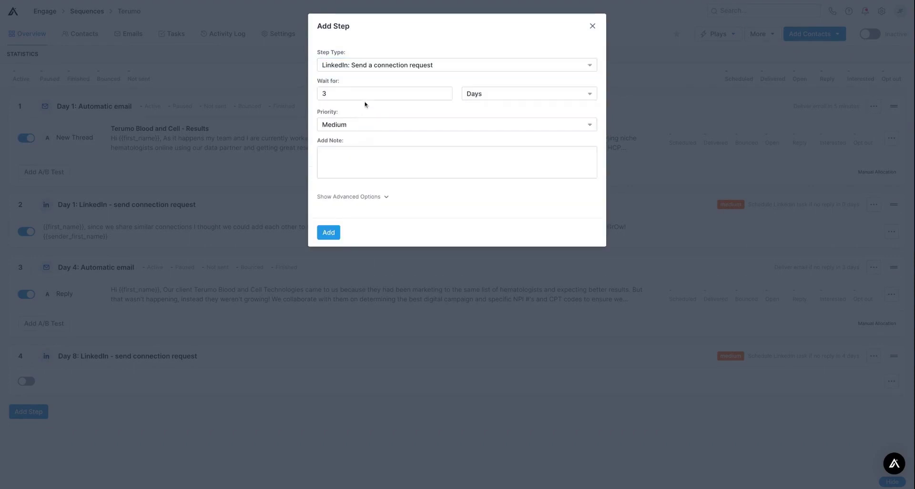
Add the Day 11 connection-request step and paste the prepared connection note into its body.
click(328, 232)
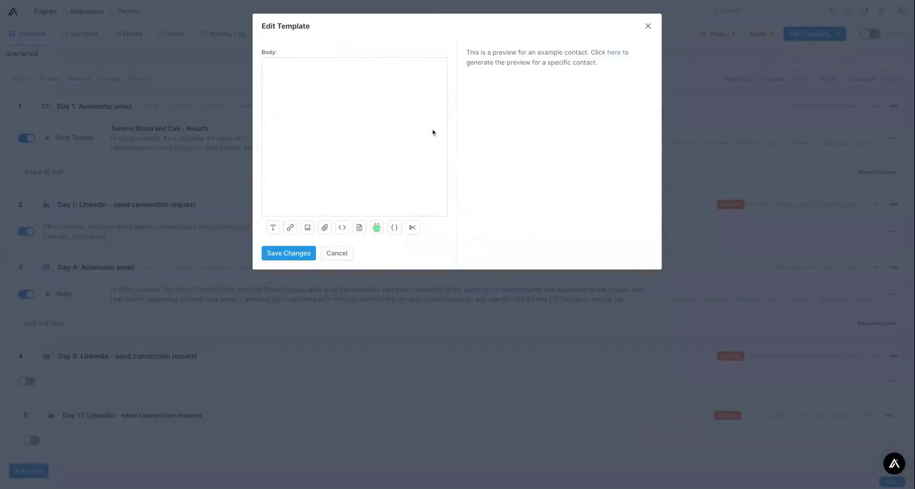
click(270, 66)
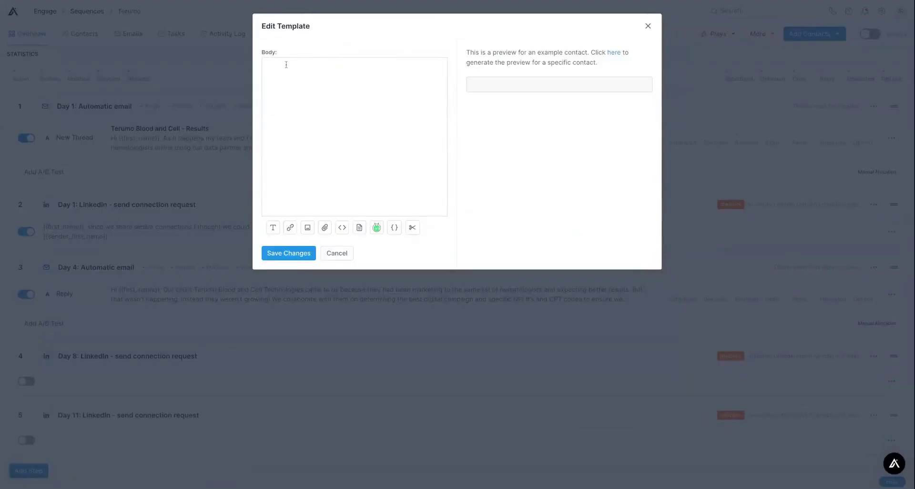
text({{first_name}}, since we share similar connections I thought we could add each other to help grow our networks.  Looking forward to connecting and collaborating with you on LinkedIn!   With appreciation!  {{sender_first_name}})
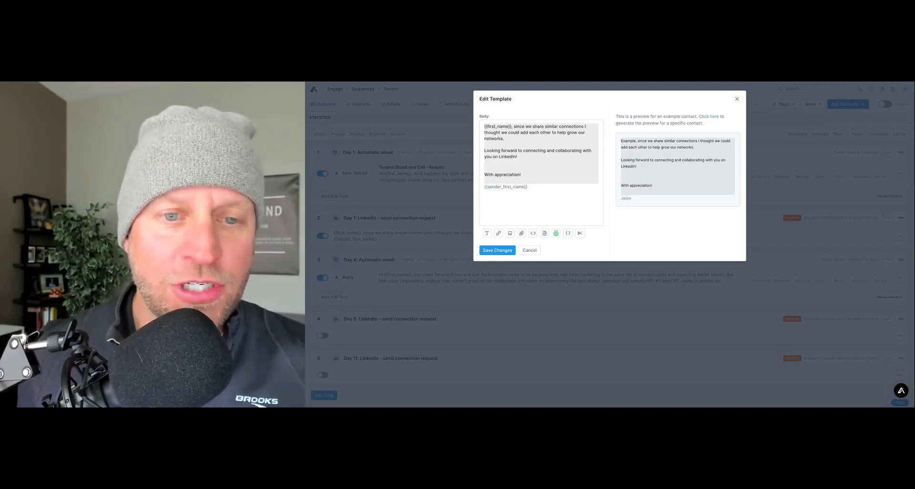
Replace the 'With appreciation!' sign-off with 'Lets GrOw' in the message body.
key(Up)
key(BackSpace)
drag(521, 174, 482, 174)
text(Let!)
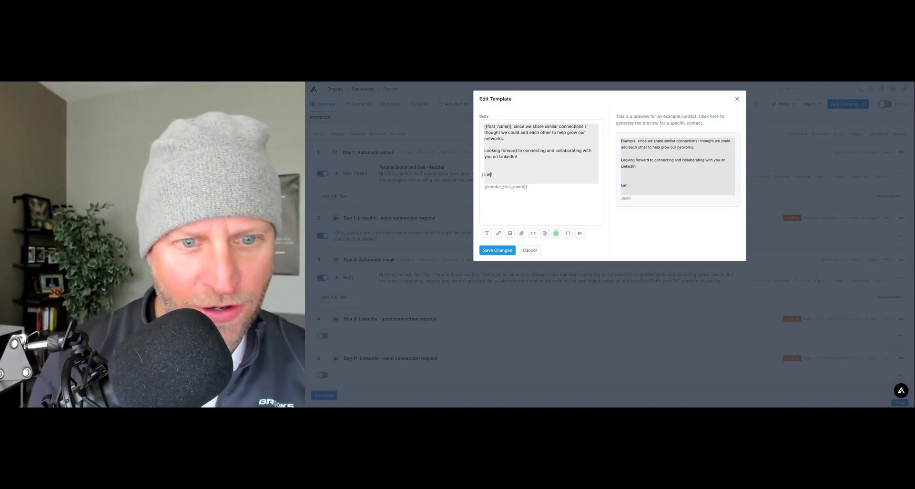
text(ts G)
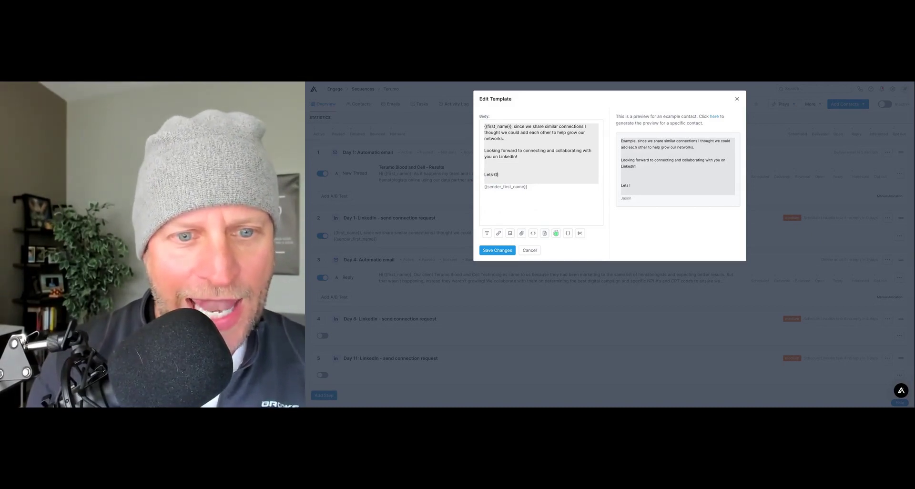
text(r)
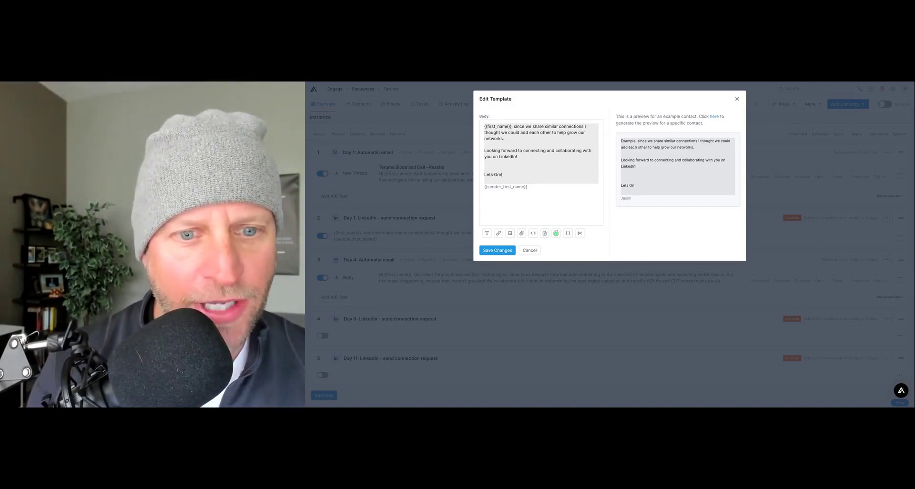
text(O)
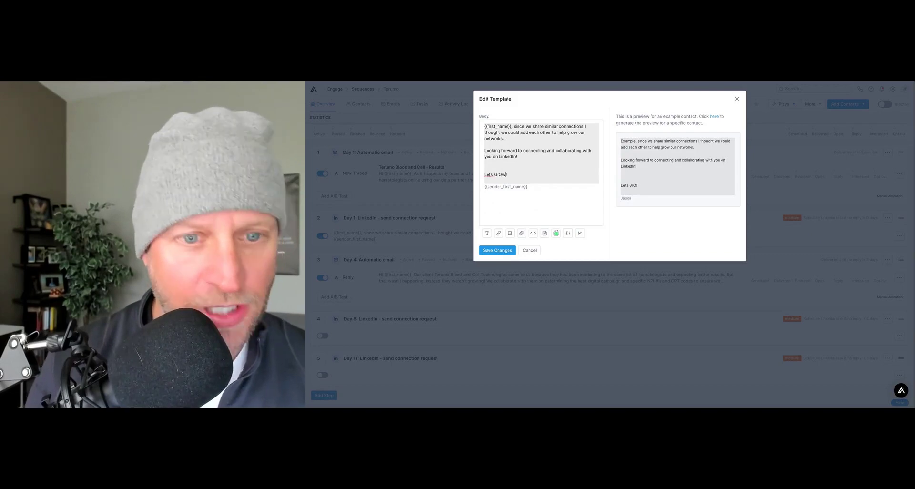
text(w)
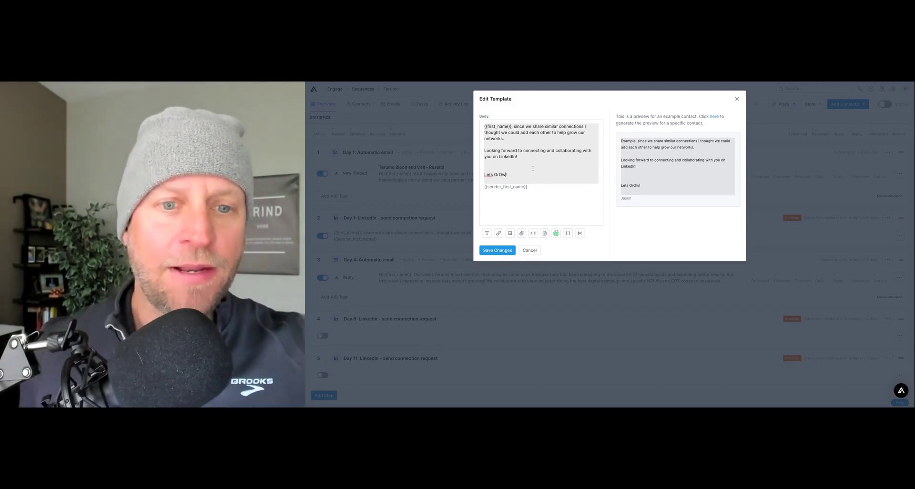